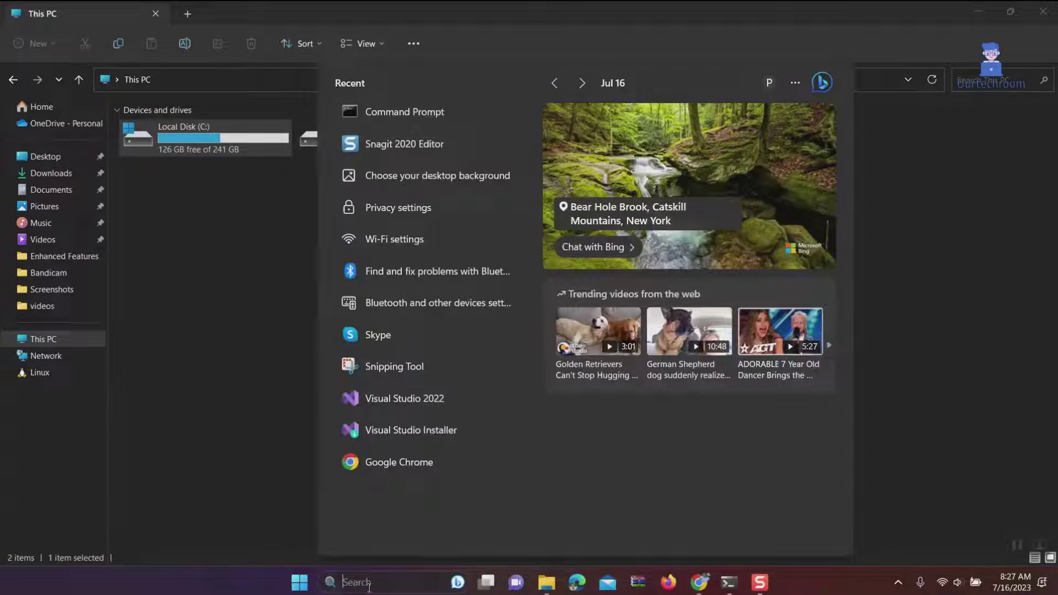
text(vs cod)
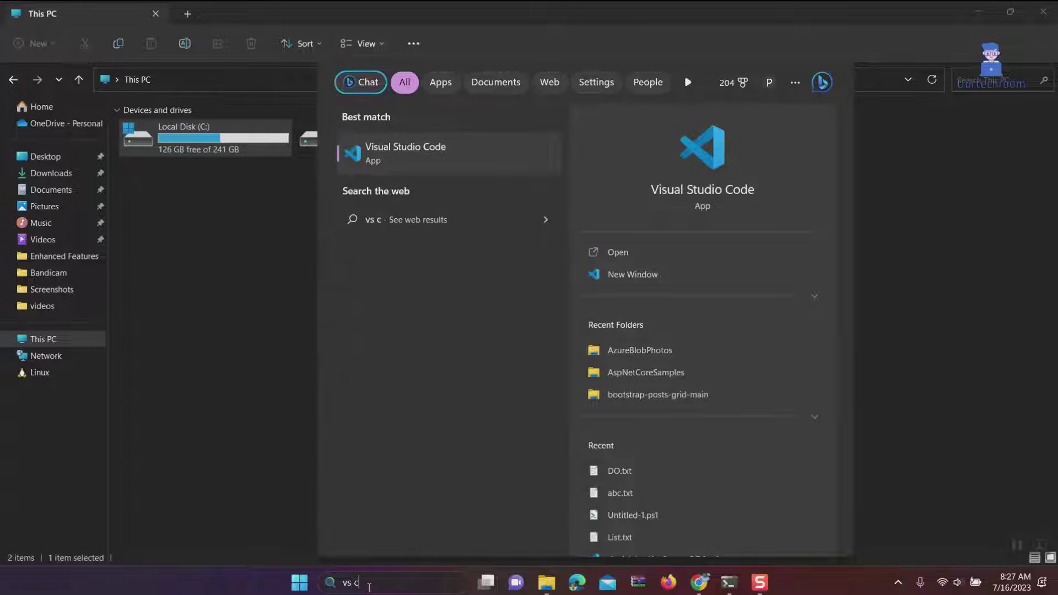
text(e)
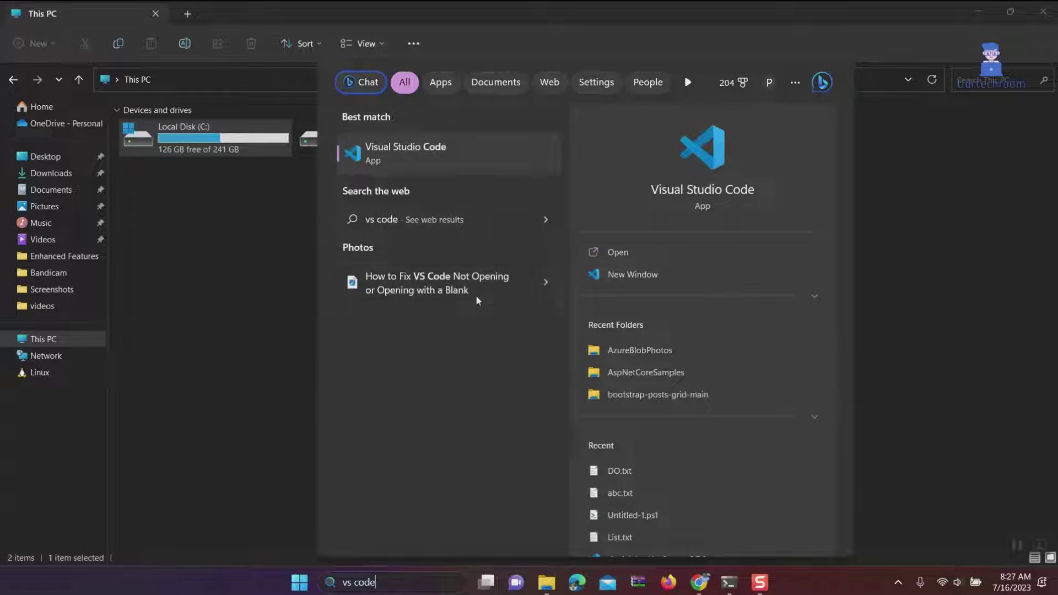
Open the Visual Studio Code search result's file location and select its shortcut.
right_click(458, 153)
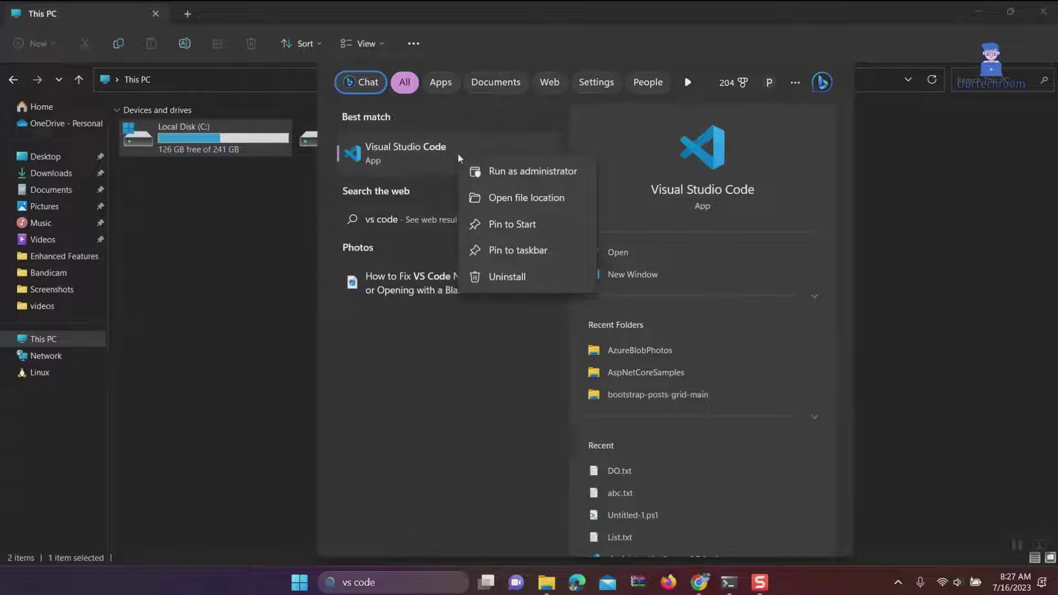
click(496, 196)
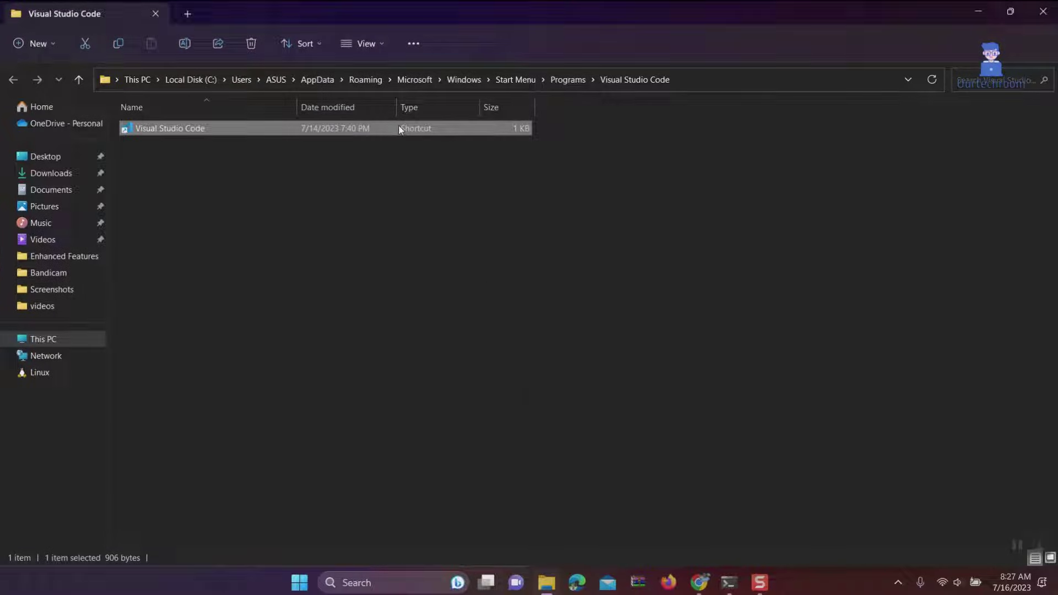
click(449, 193)
click(228, 131)
Enable Windows Vista compatibility mode in the Visual Studio Code shortcut's Compatibility properties.
right_click(229, 131)
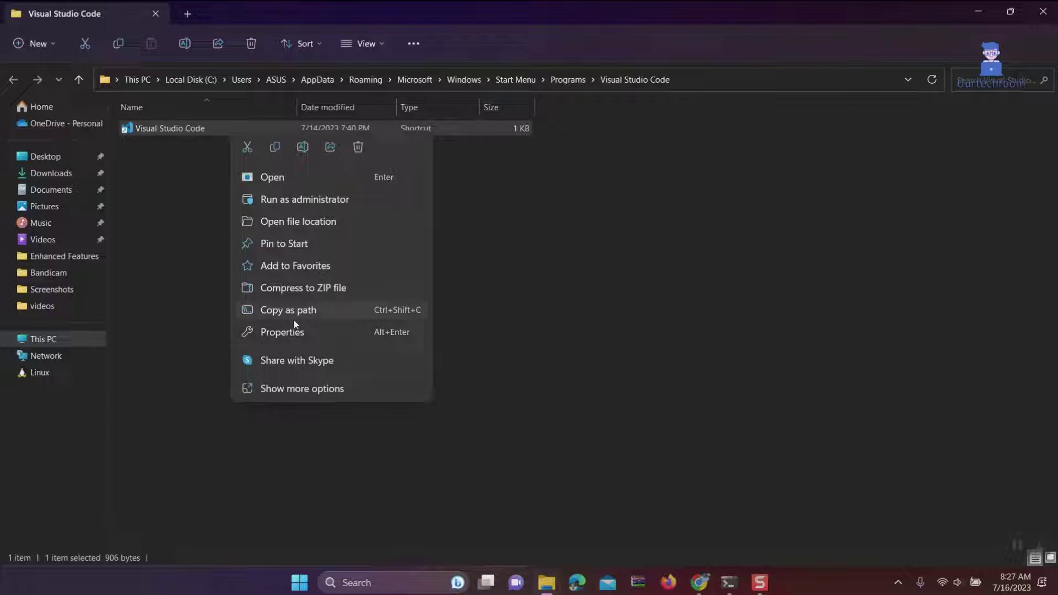
click(304, 335)
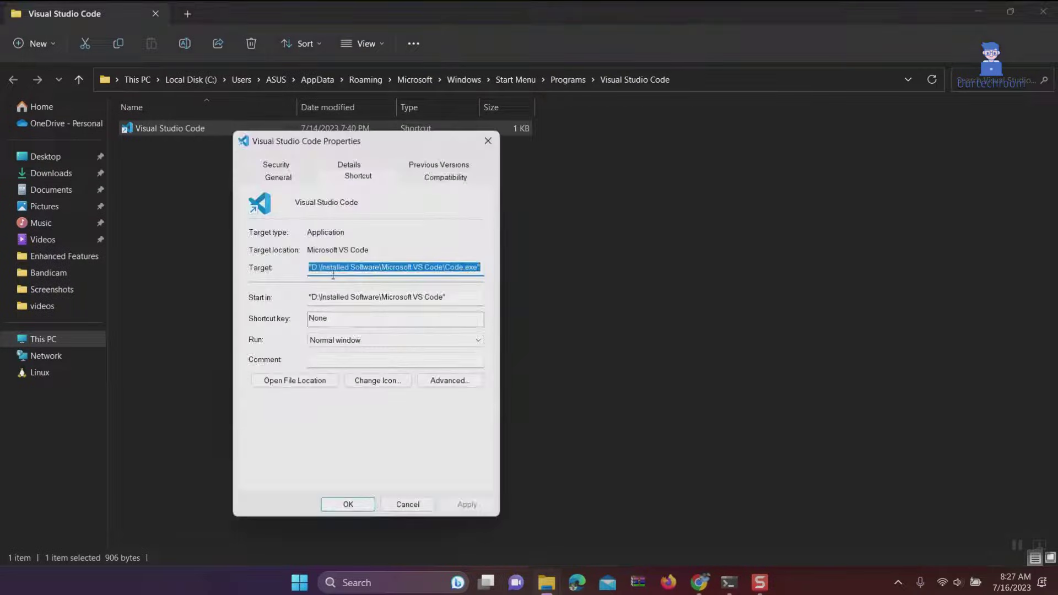
click(452, 180)
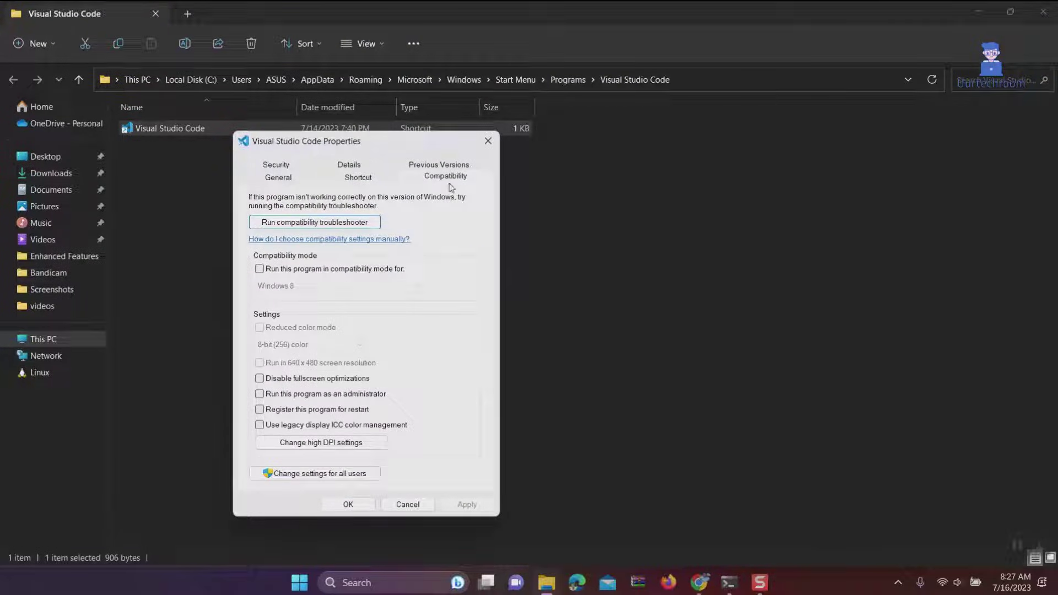
click(260, 269)
click(339, 286)
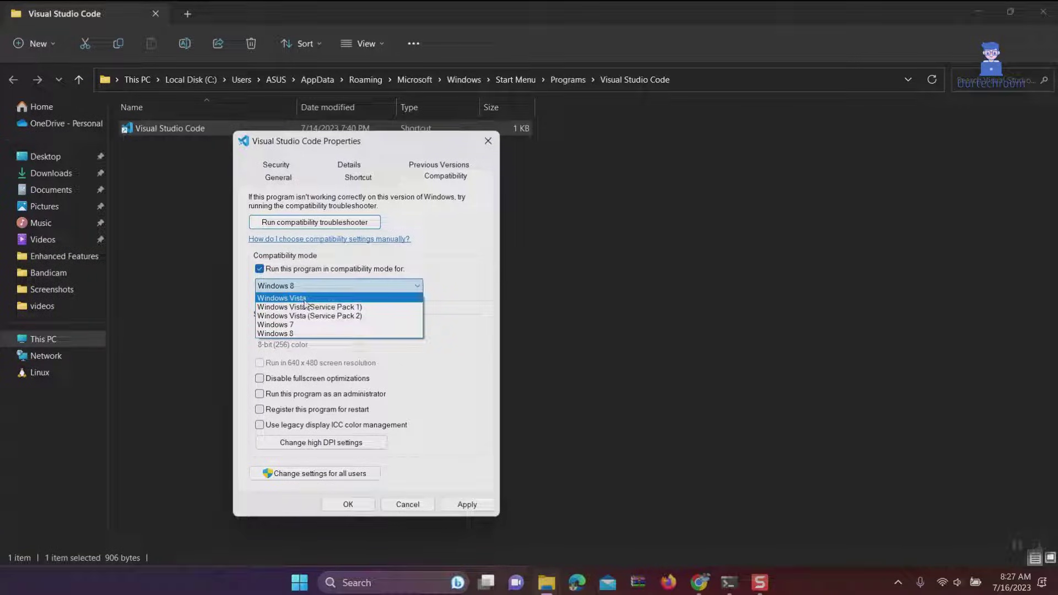
click(335, 300)
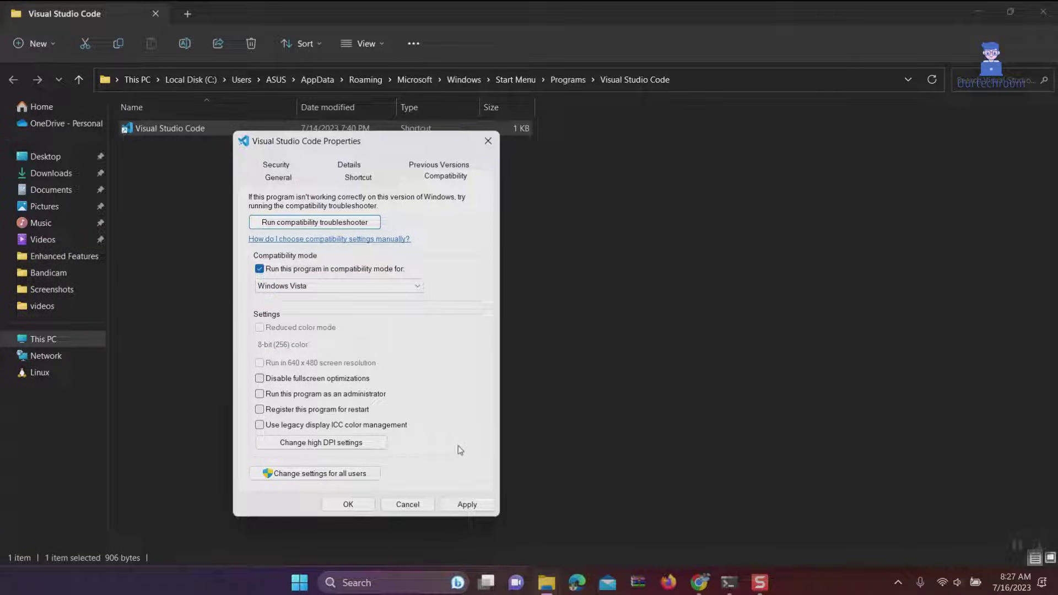
click(467, 505)
click(348, 504)
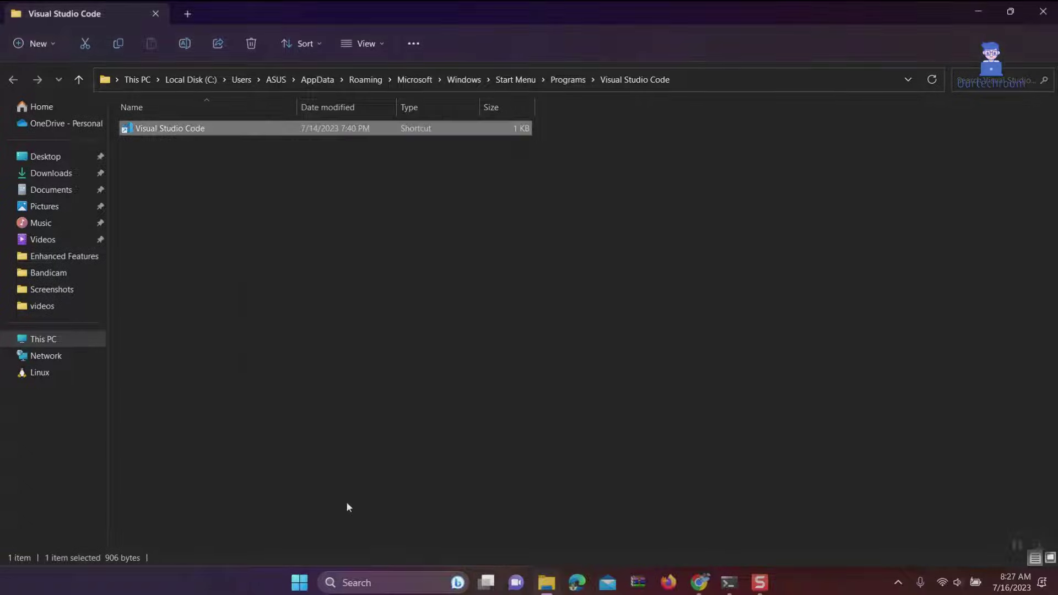
click(442, 197)
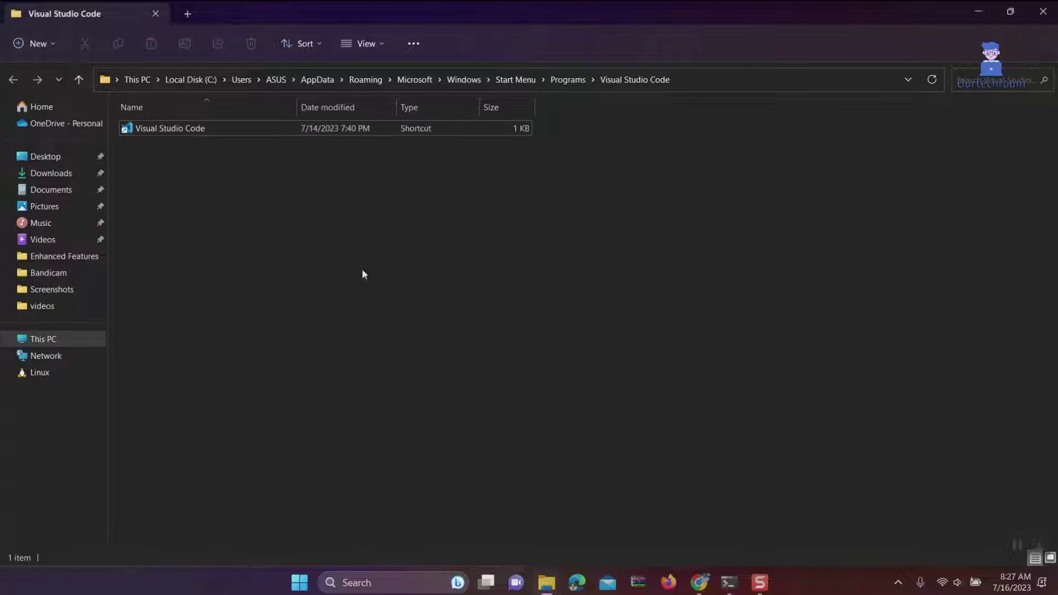
Launch Visual Studio Code from the Vista-compatibility shortcut.
double_click(335, 128)
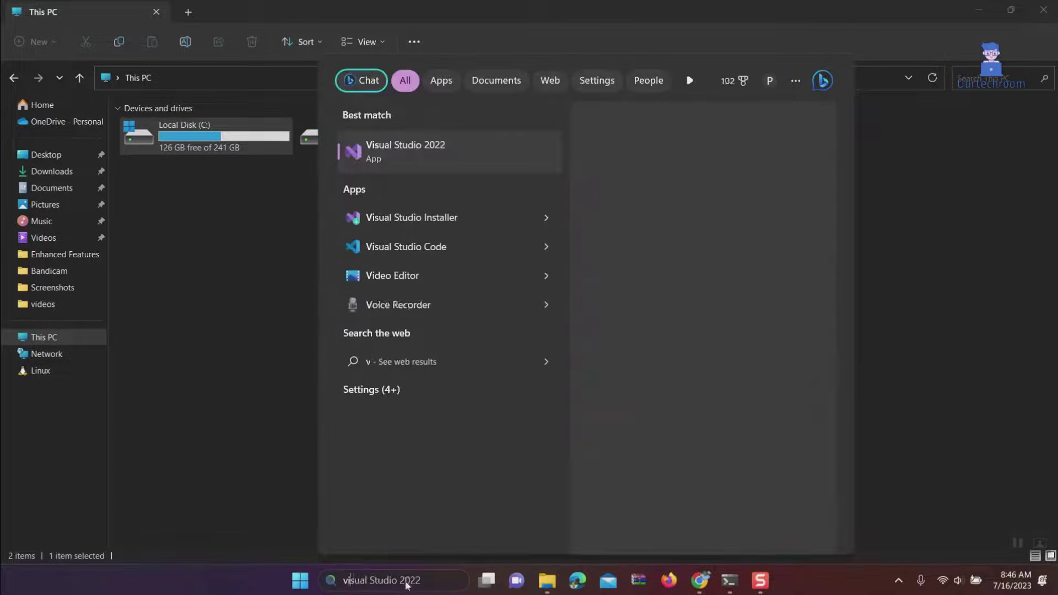
text(isual studio )
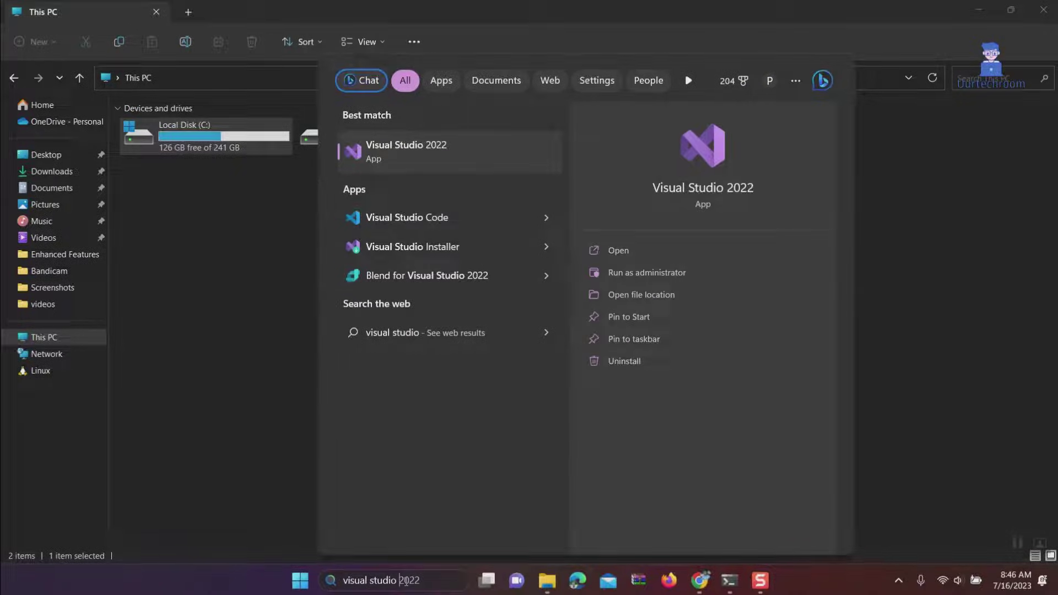
text(code)
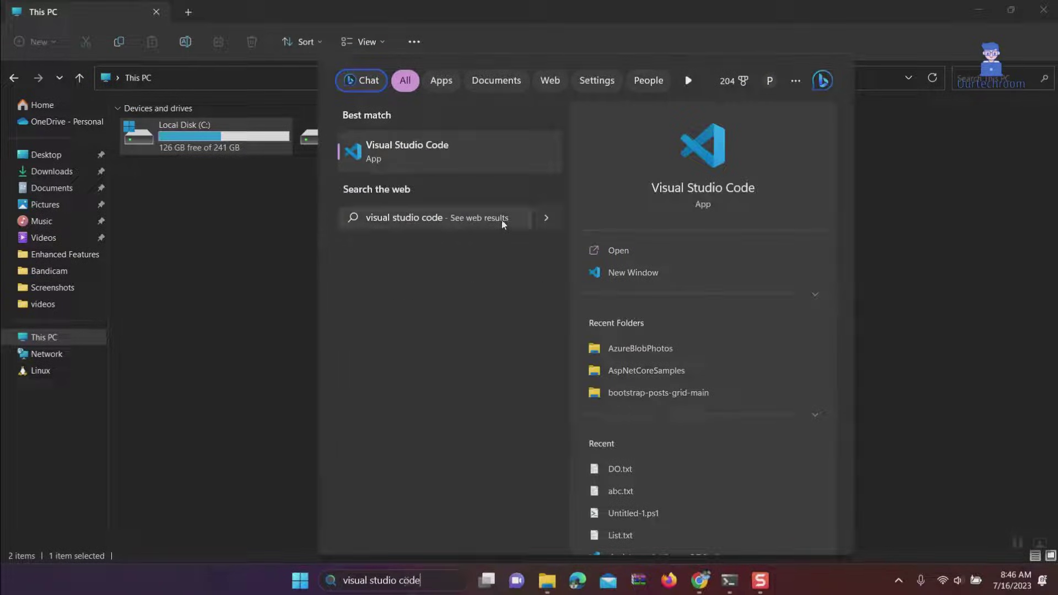
Open the file location of the 'visual studio code' search result.
right_click(500, 149)
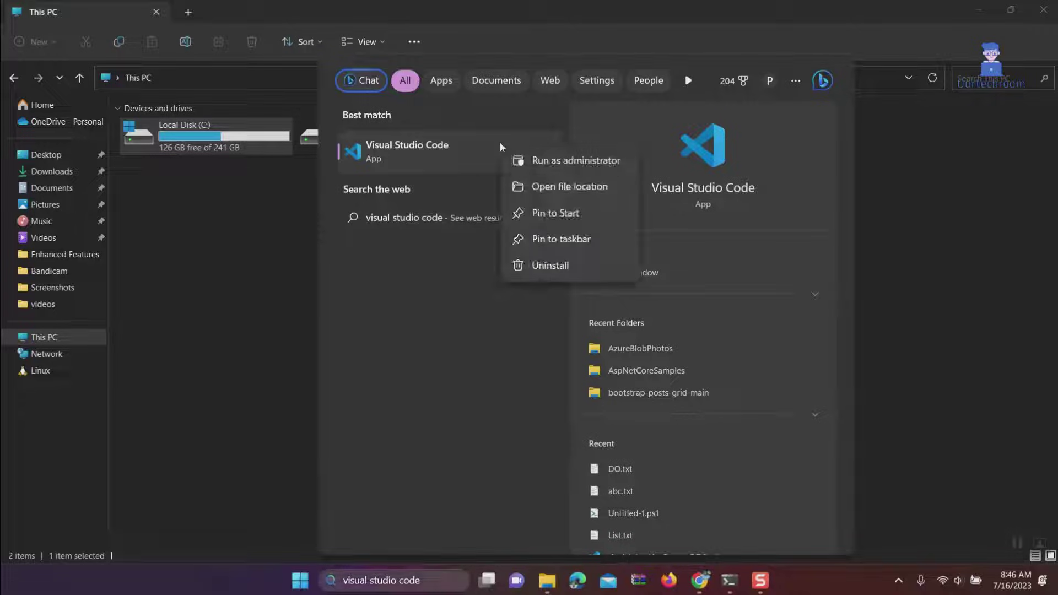
click(556, 187)
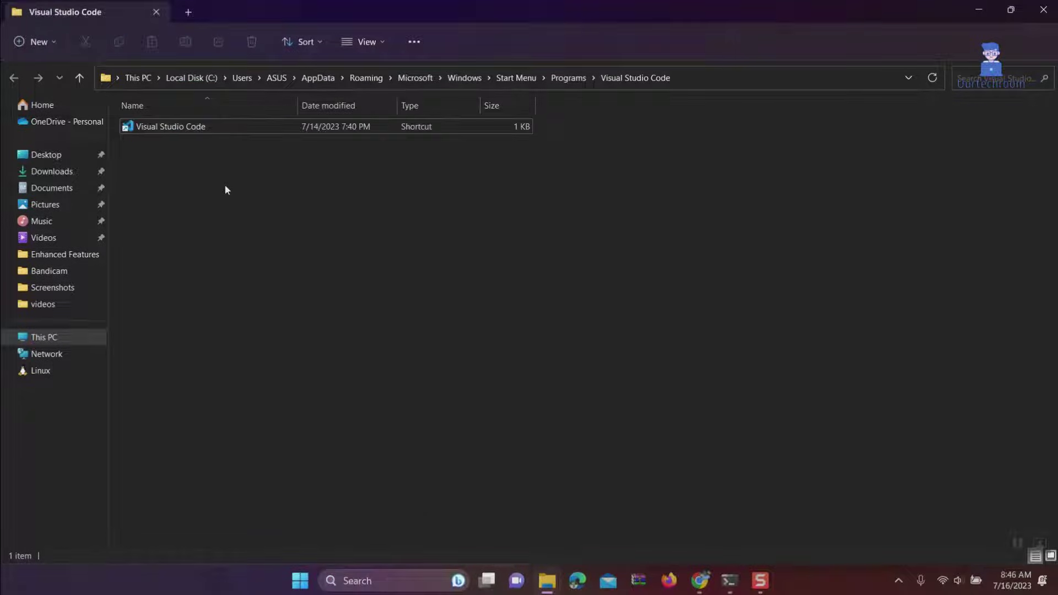
Append --disable-gpu to the Visual Studio Code shortcut's target, then launch VS Code from it.
right_click(224, 129)
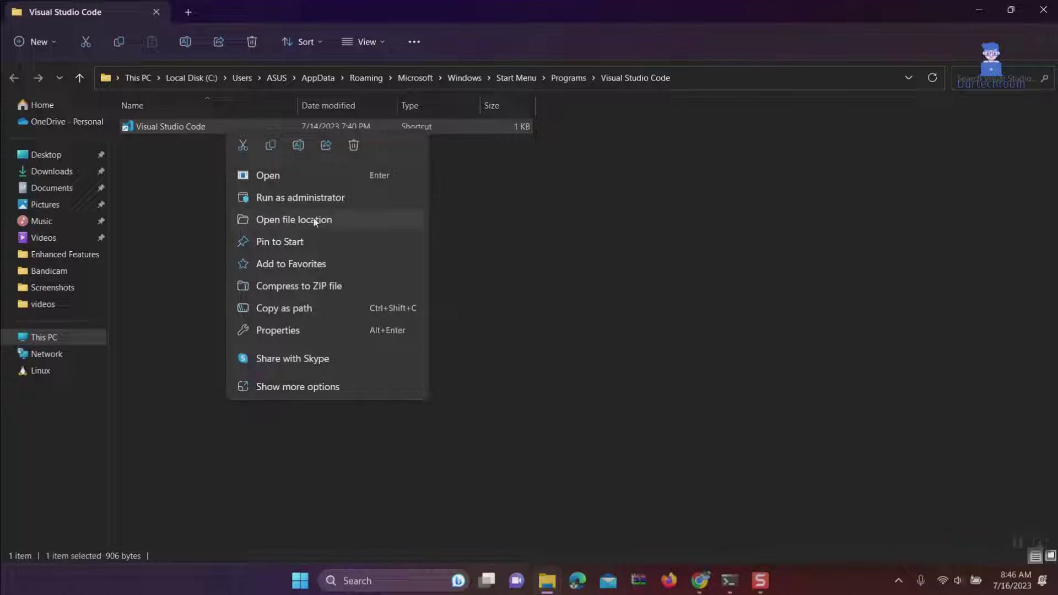
click(328, 330)
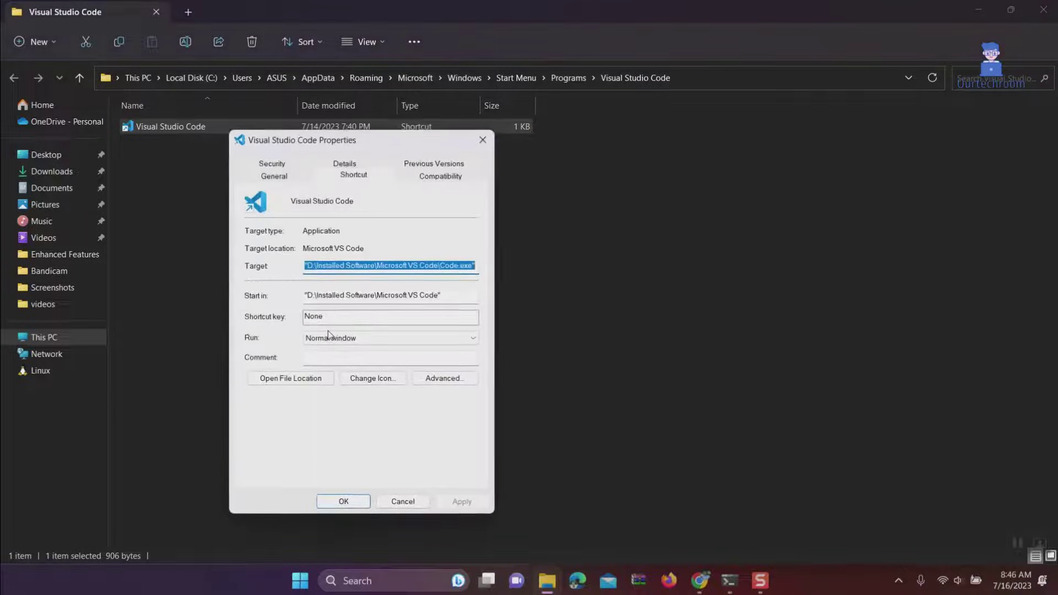
click(441, 266)
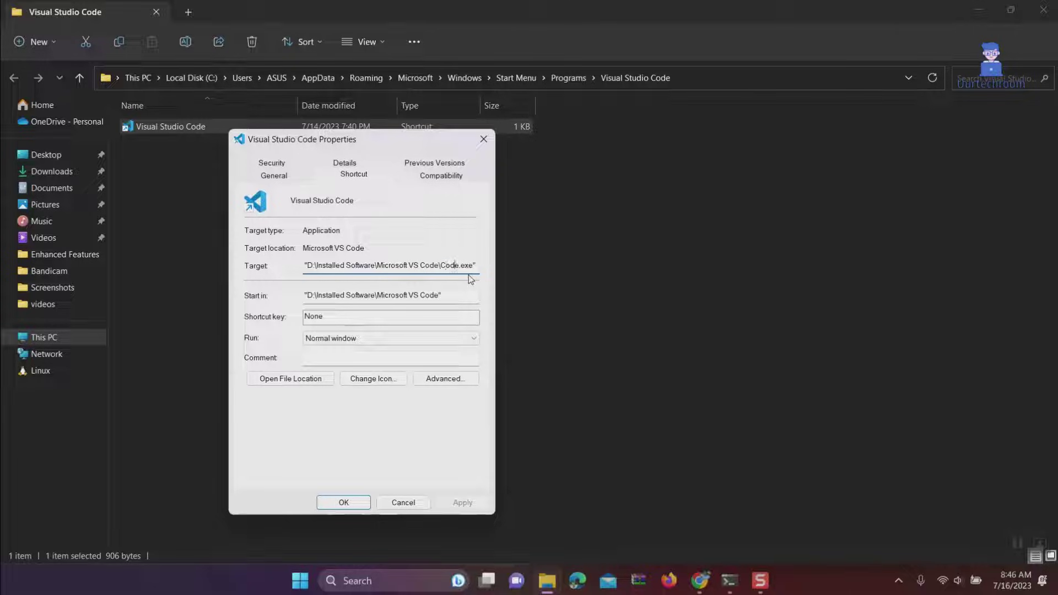
text(--)
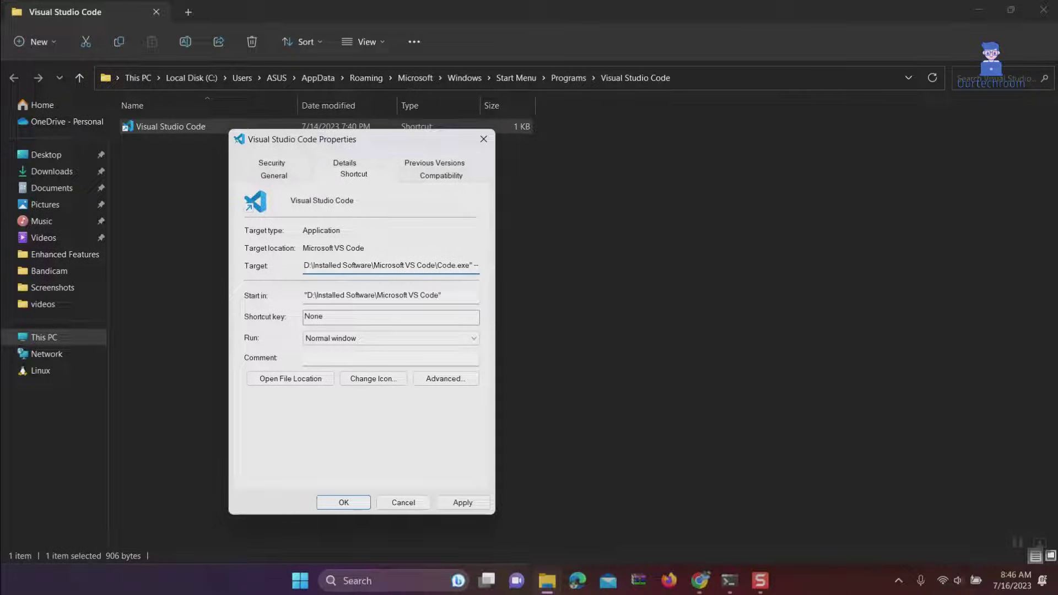
text(disable-g)
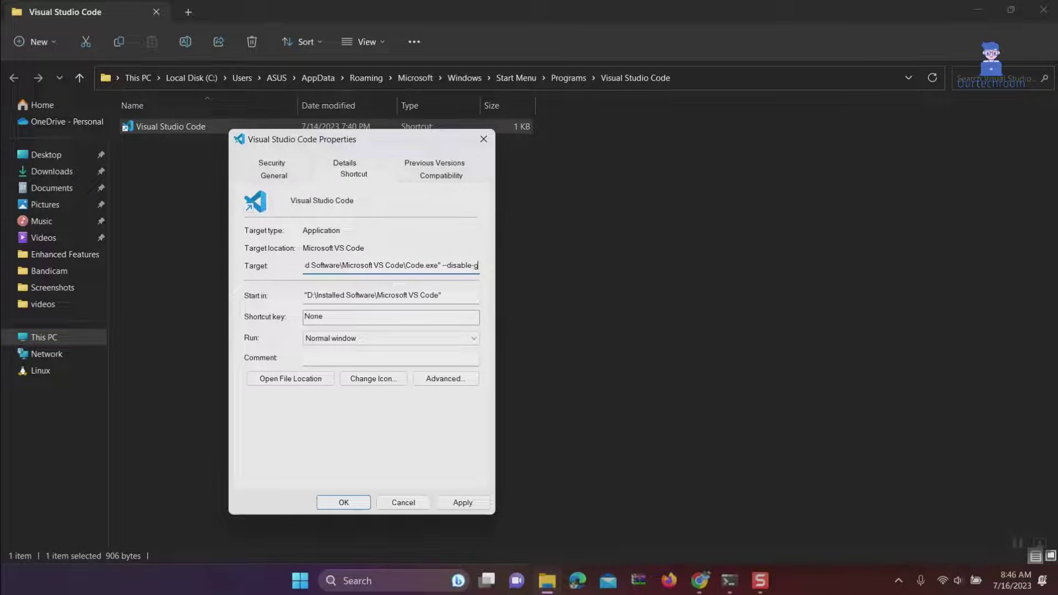
text(pu)
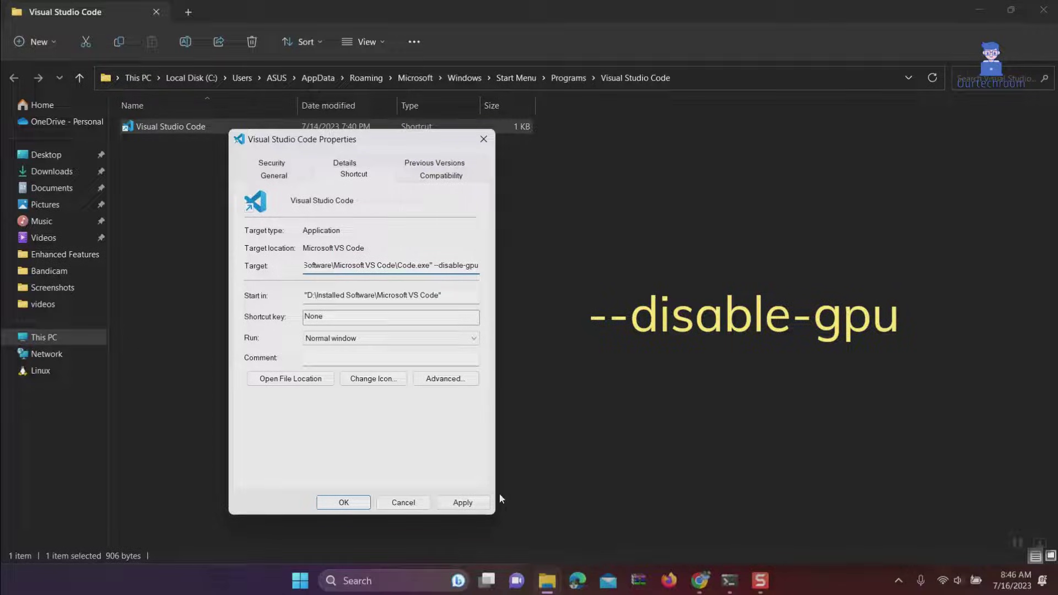
click(462, 503)
click(344, 503)
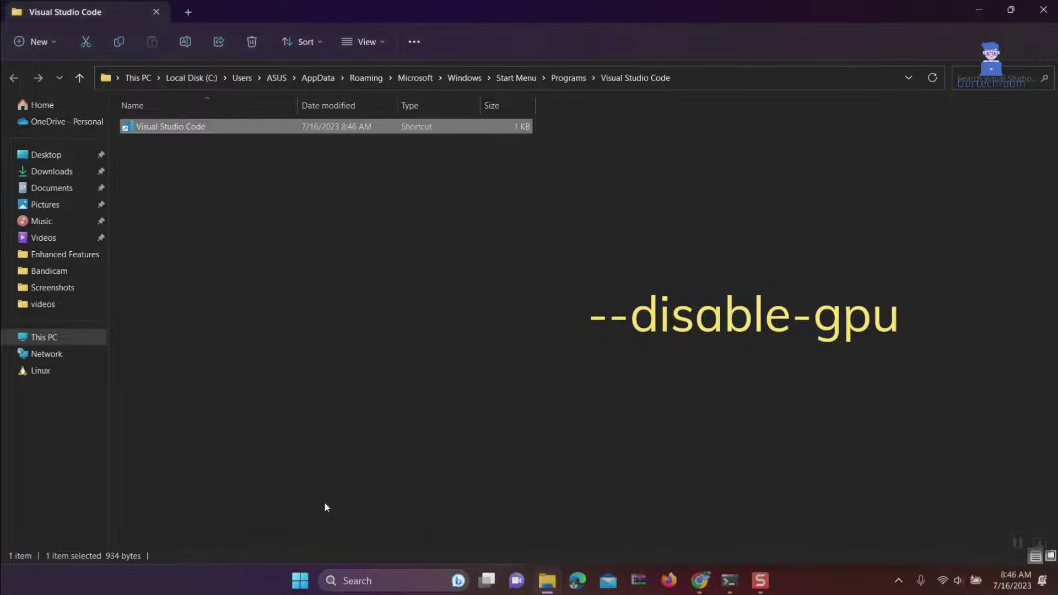
click(321, 261)
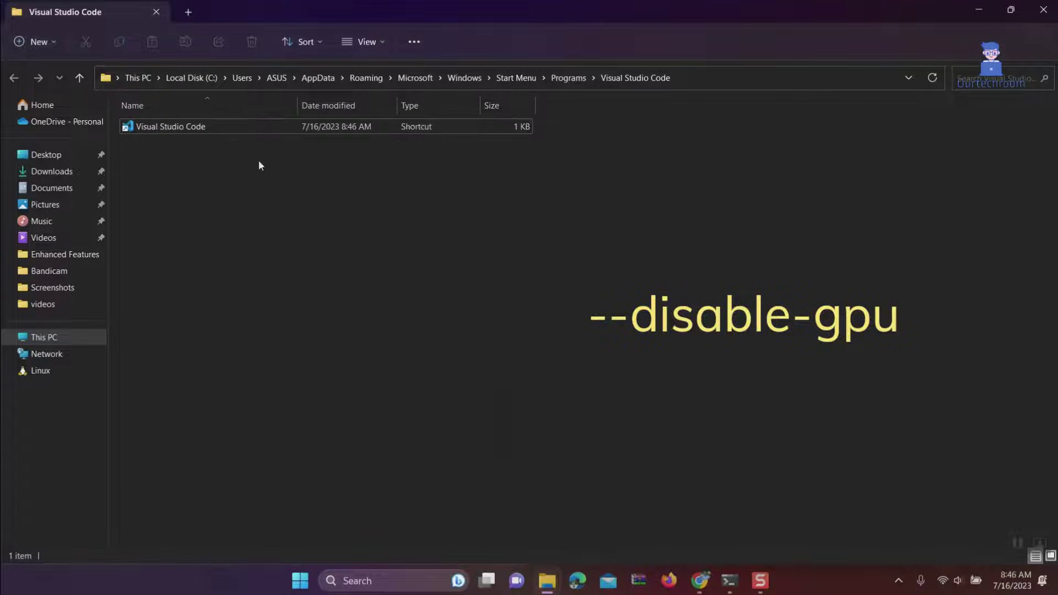
double_click(230, 130)
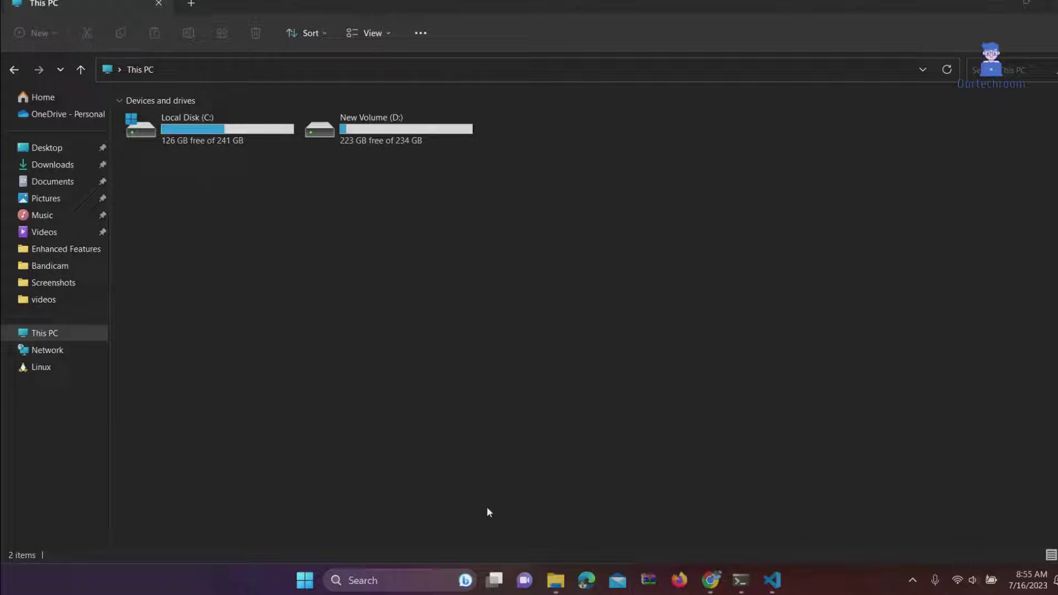
Open %APPDATA%\Code through the Run prompt and return to the Code folder.
key(super+r)
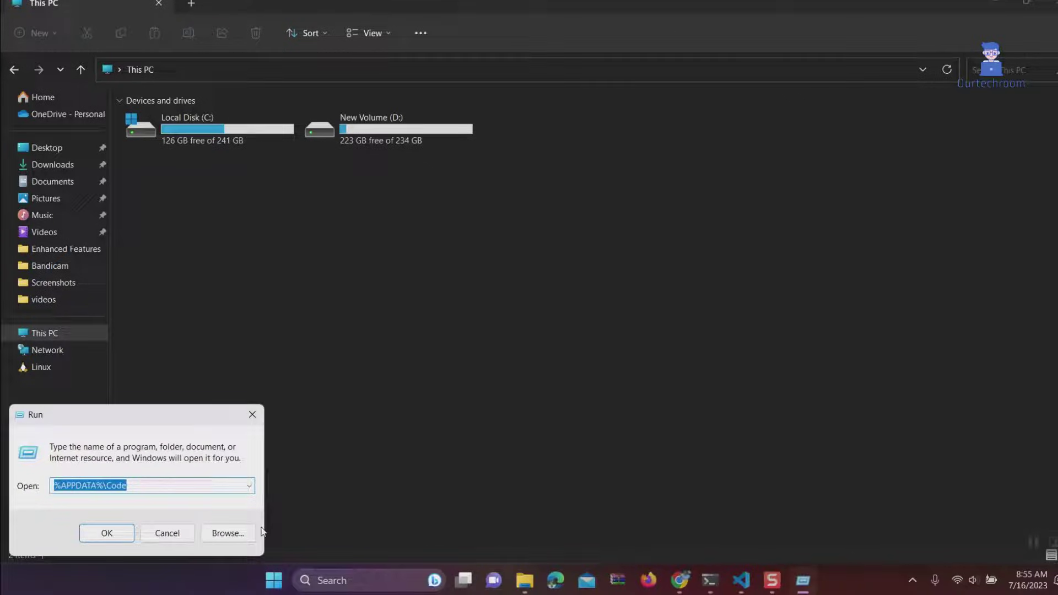
key(BackSpace)
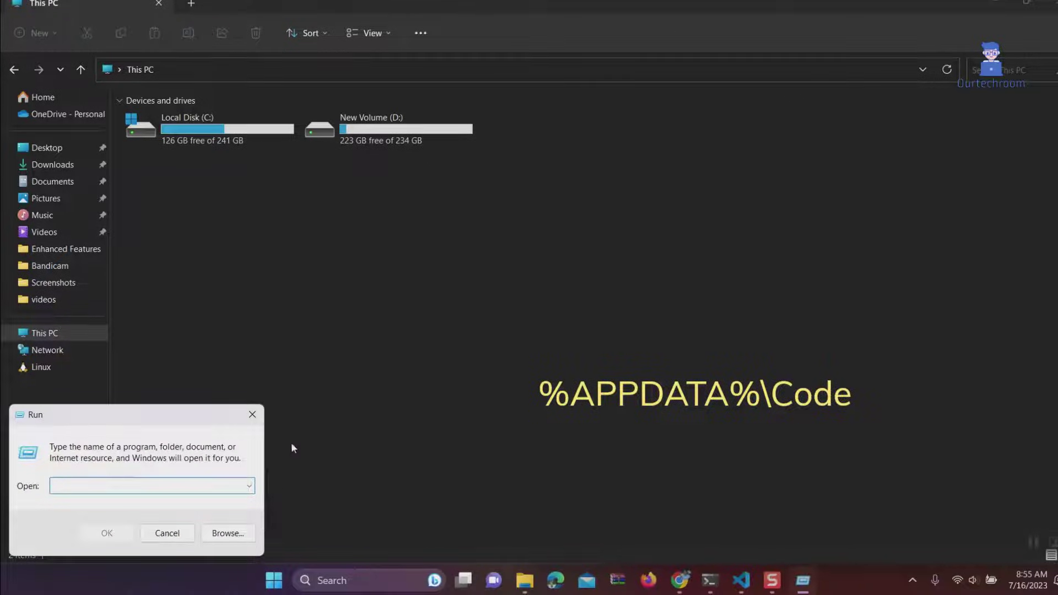
text(%APPDATA%\Code)
click(101, 485)
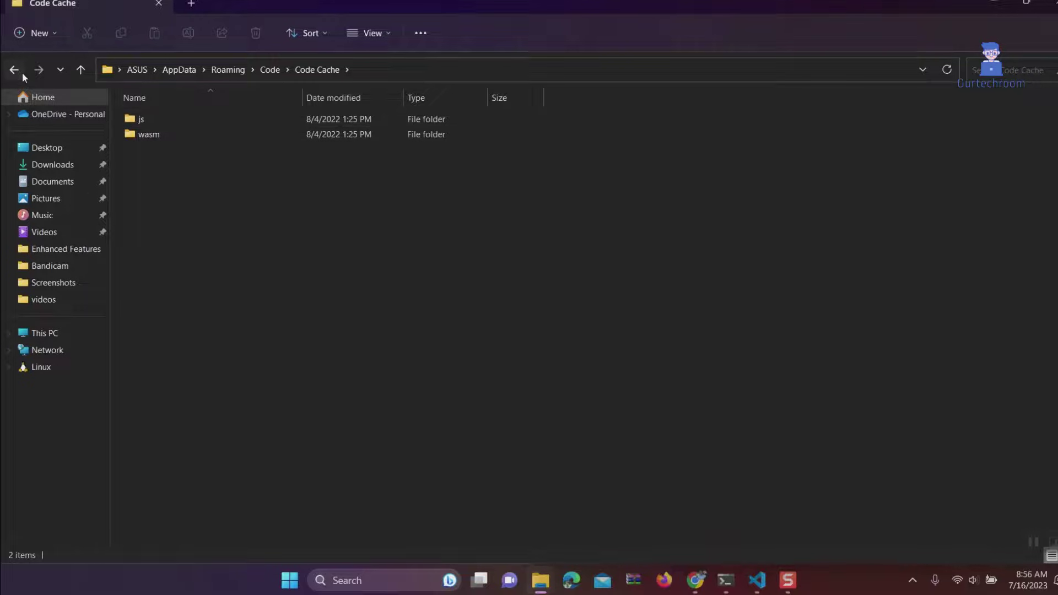
click(14, 70)
Permanently delete the Code Cache folder, then go up to AppData.
right_click(155, 243)
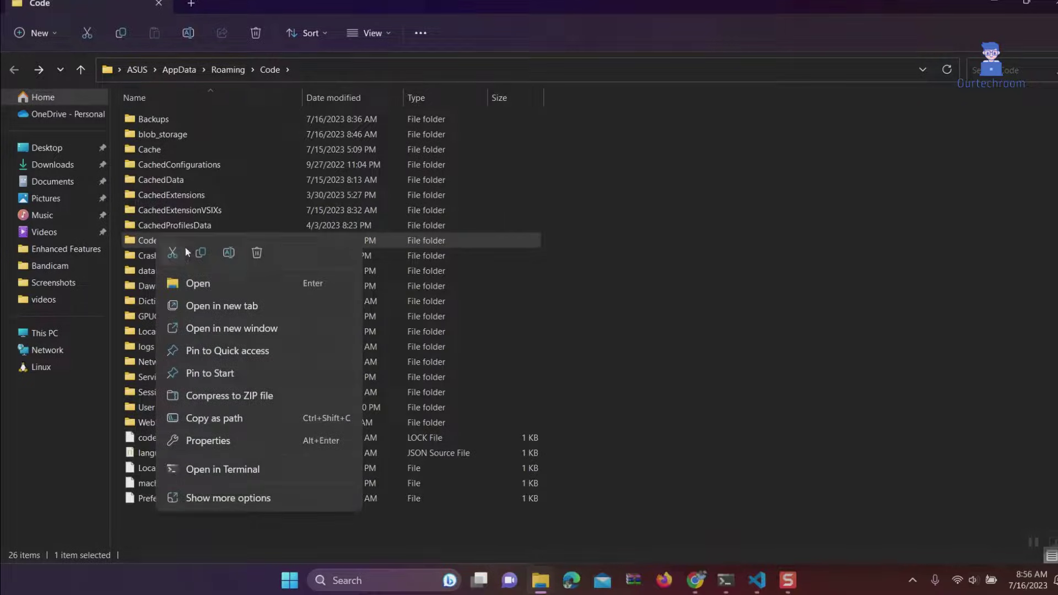
click(257, 253)
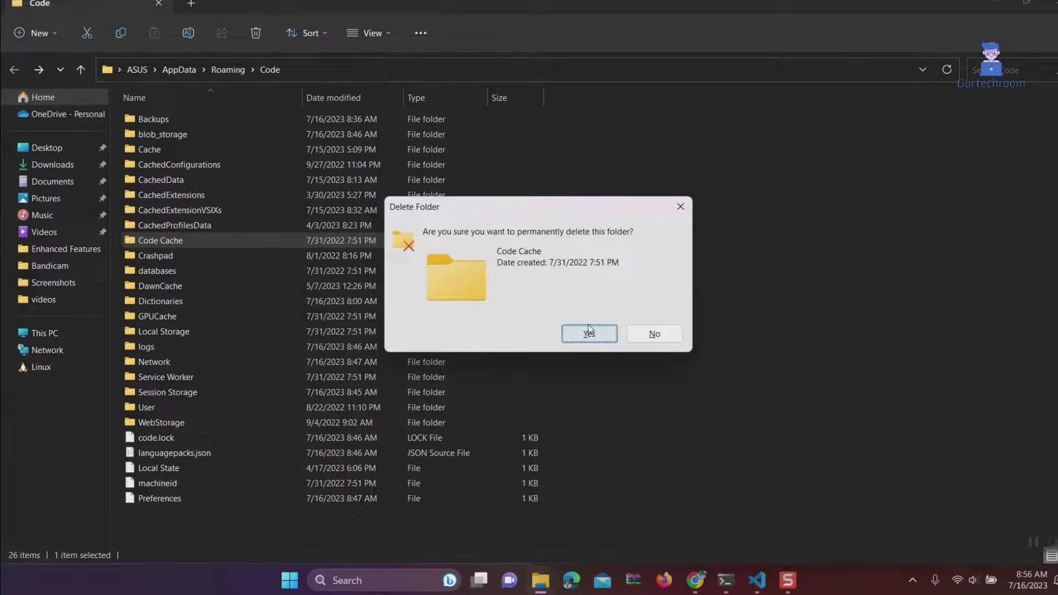
click(588, 333)
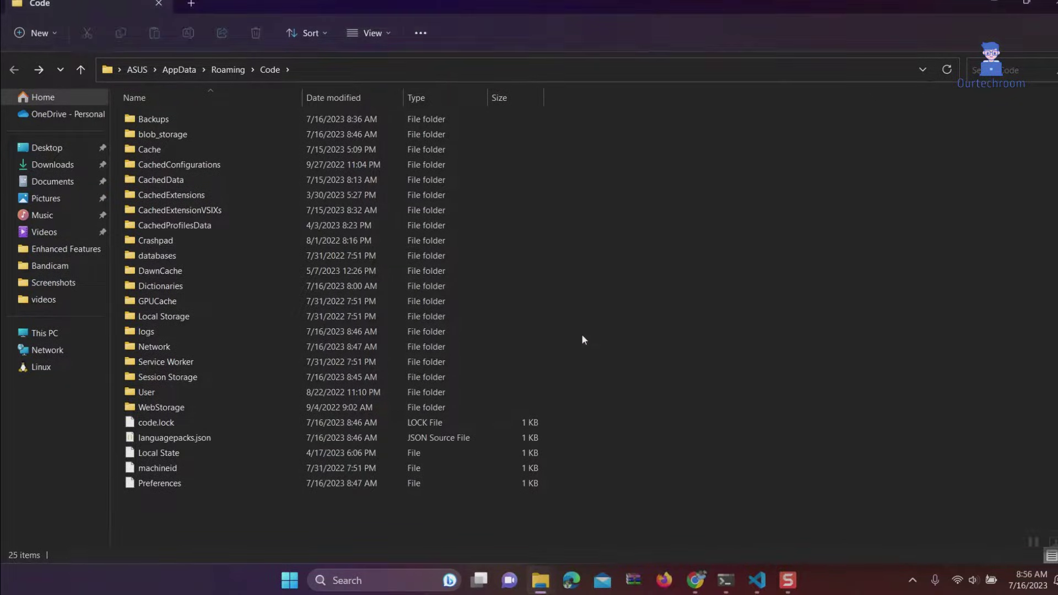
click(229, 69)
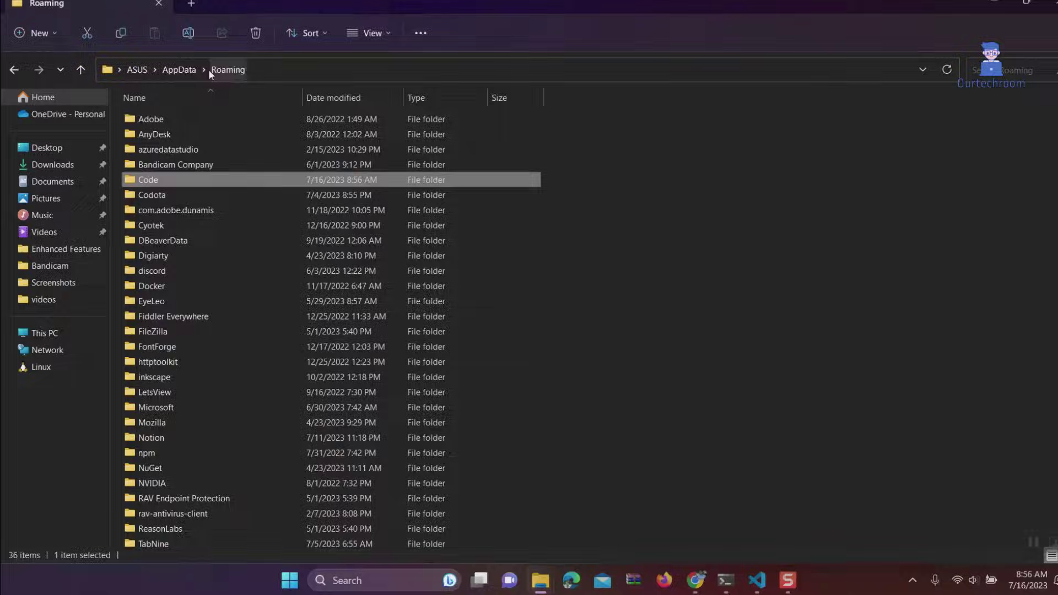
click(179, 70)
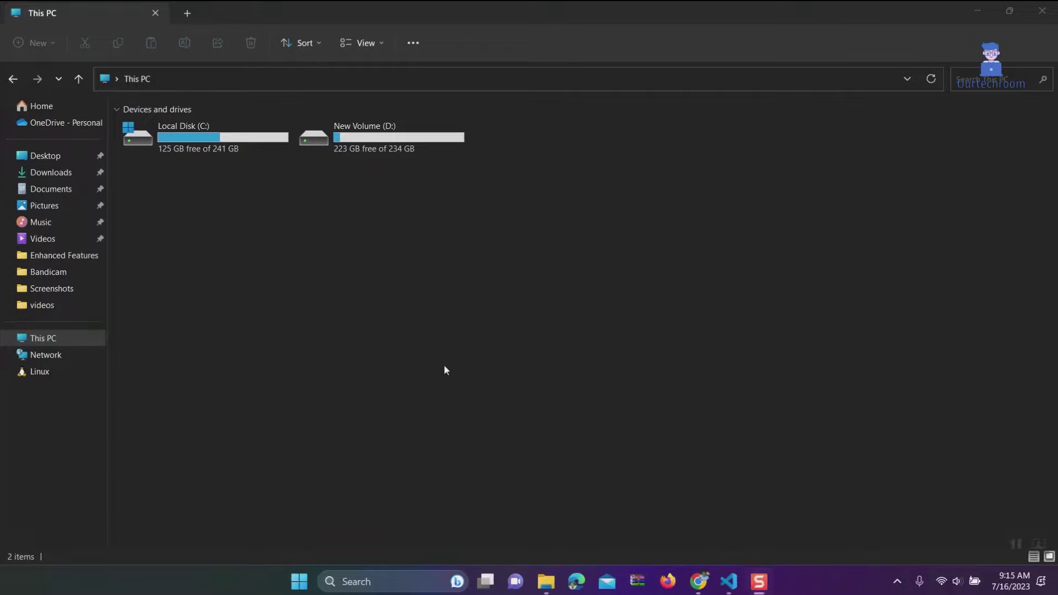
Open %userprofile% and begin renaming .vscode to .vscode.bak in its properties.
key(super+r)
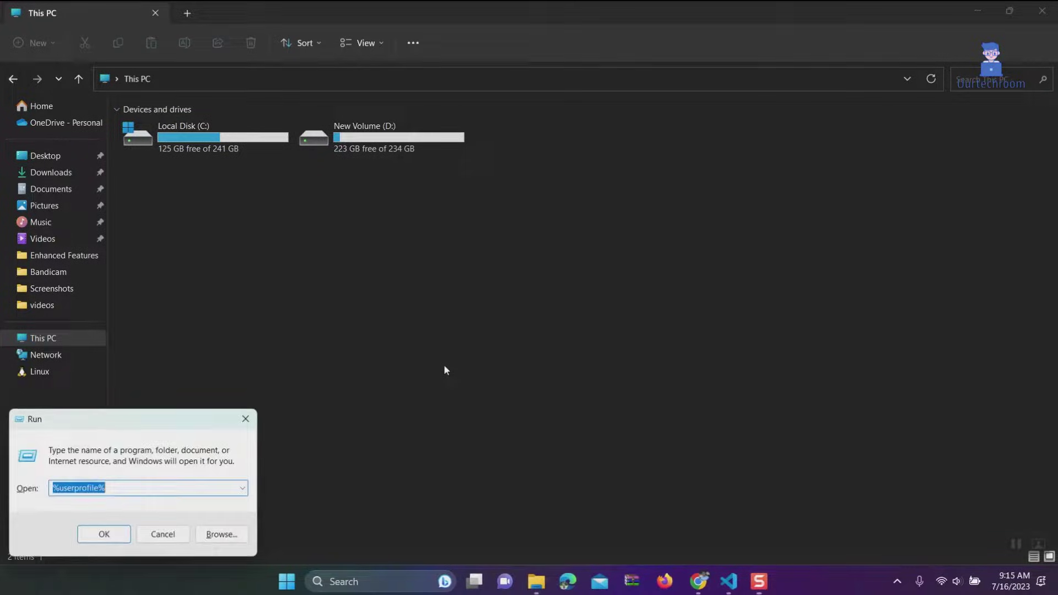
text(%user)
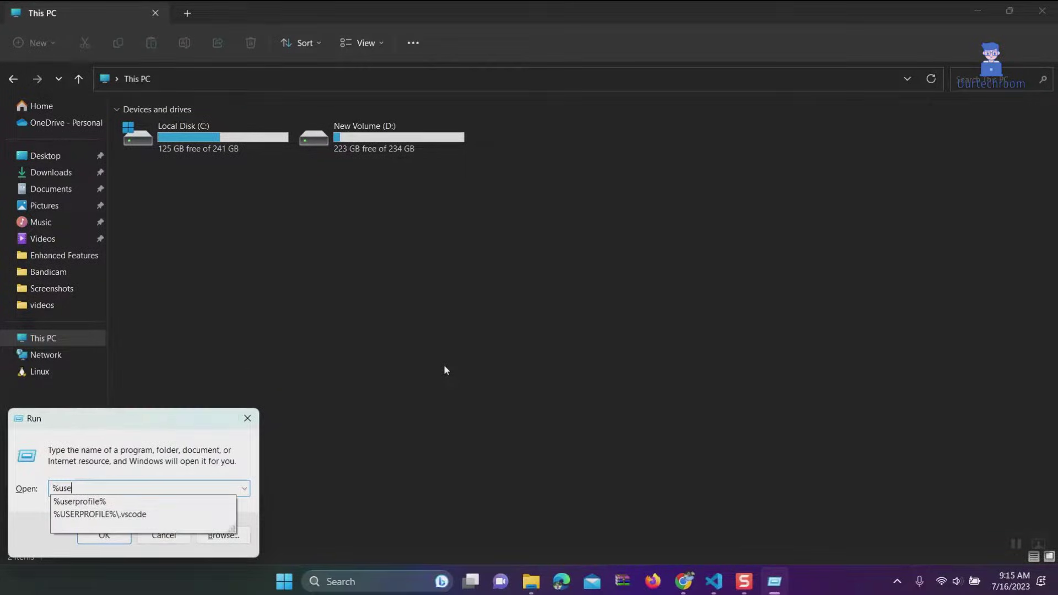
text(profile%)
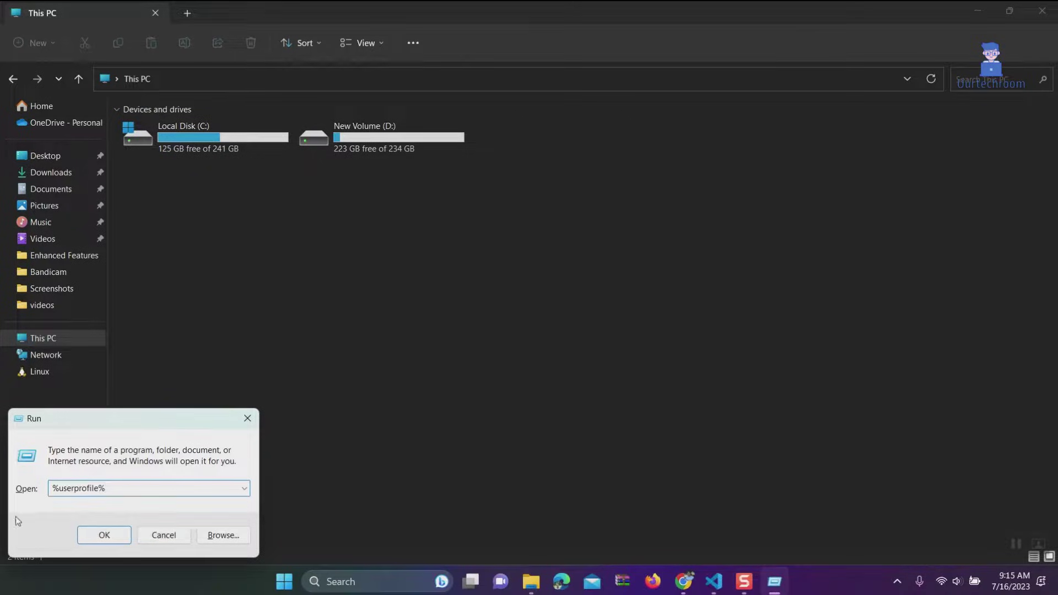
click(105, 535)
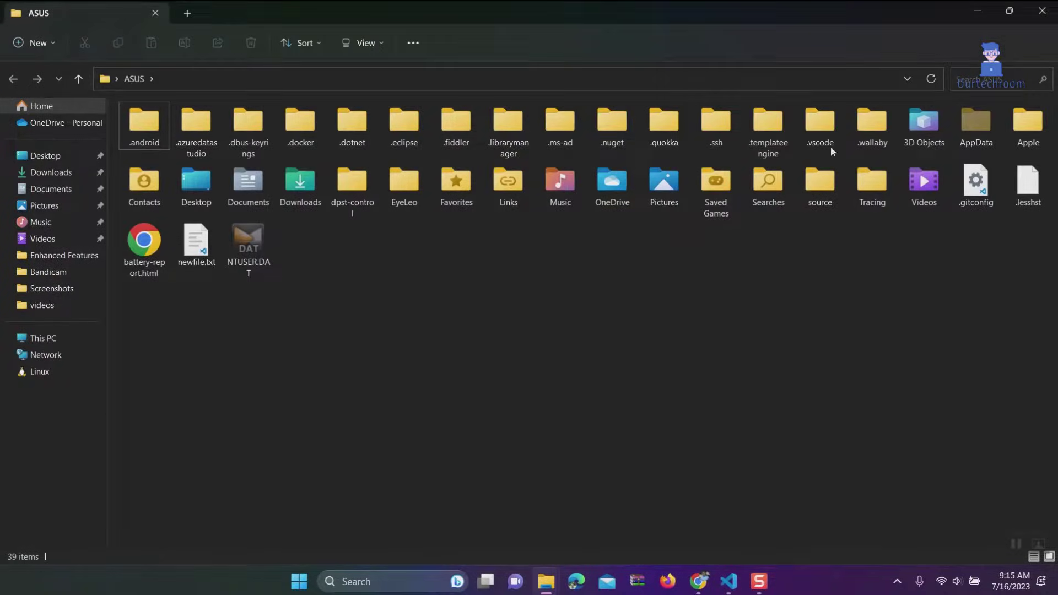
click(833, 127)
right_click(833, 128)
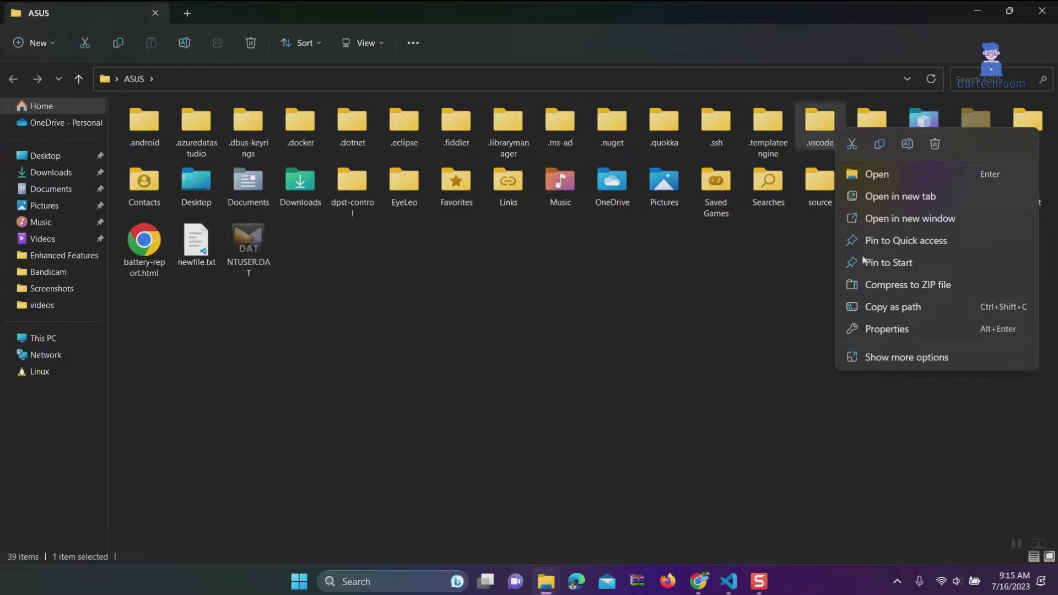
click(887, 328)
click(951, 187)
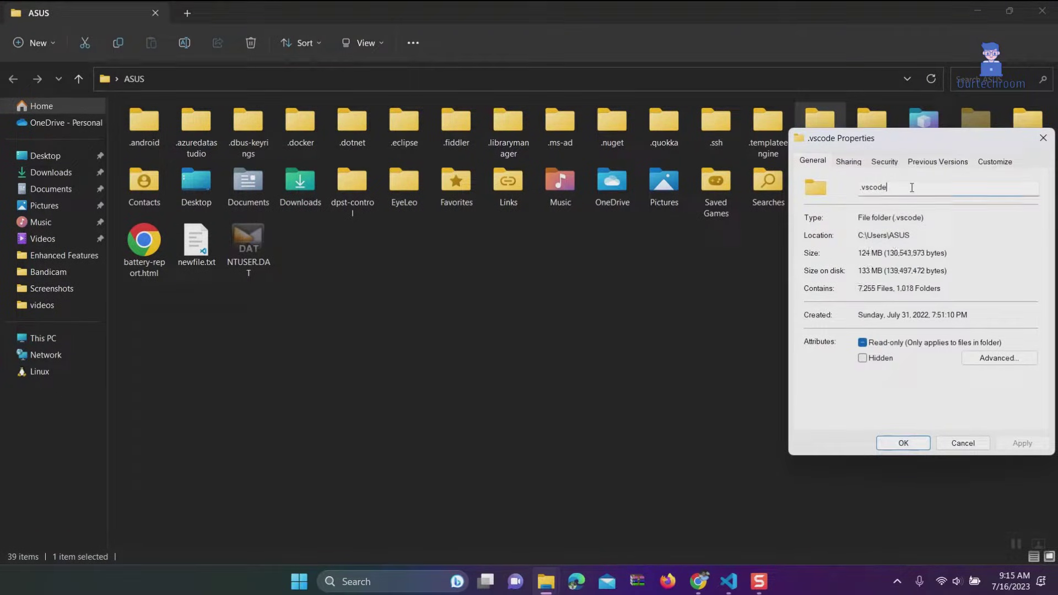
text(.ba)
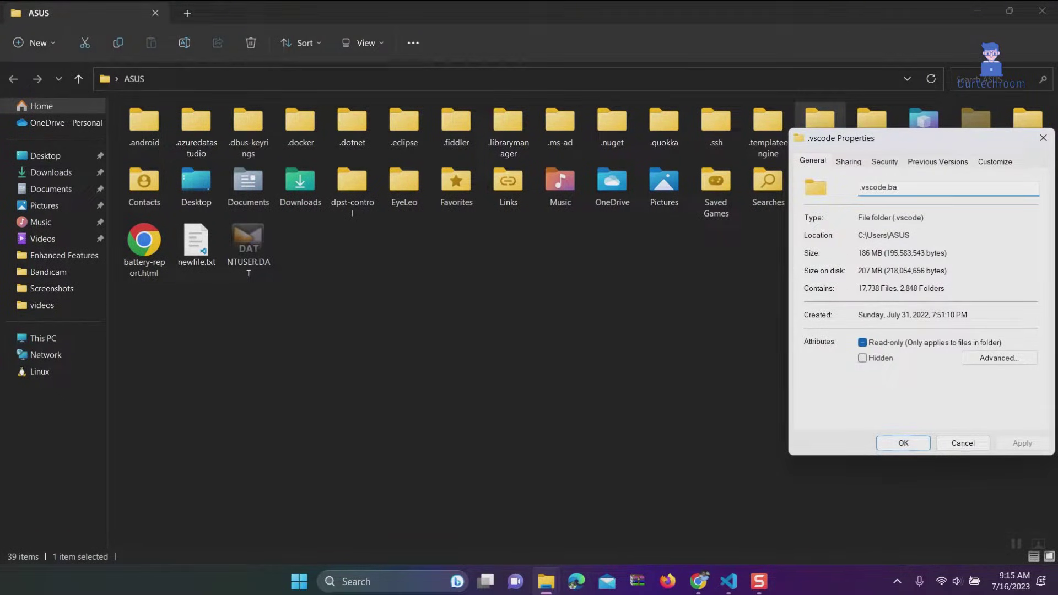